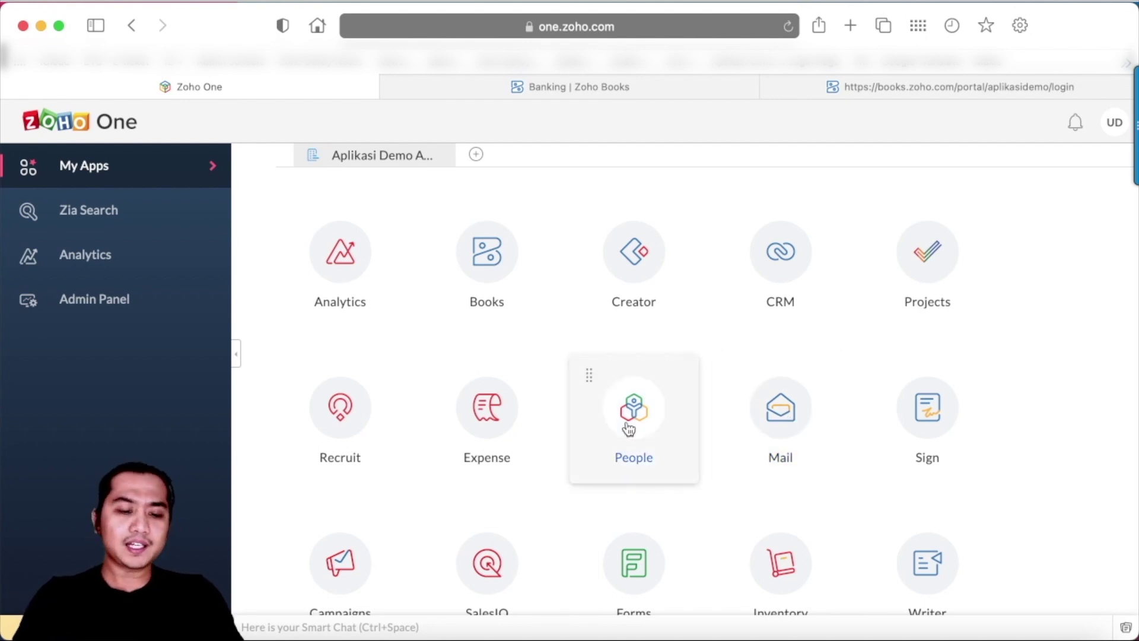
scroll(629, 428, down, 2)
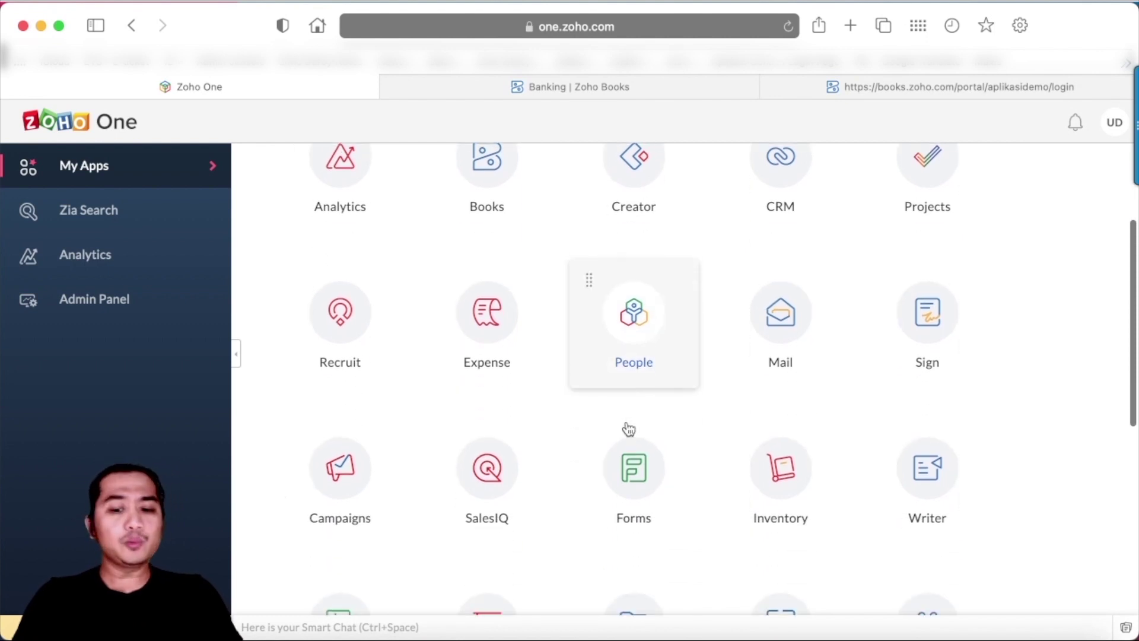
scroll(627, 428, down, 2)
scroll(627, 428, down, 2)
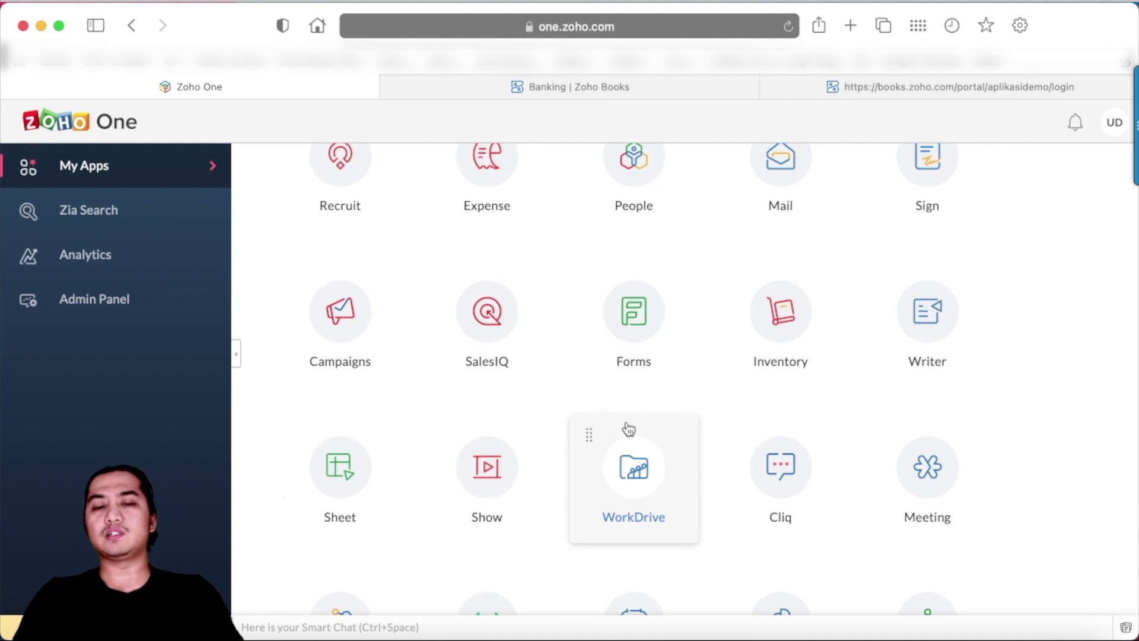
scroll(629, 428, down, 5)
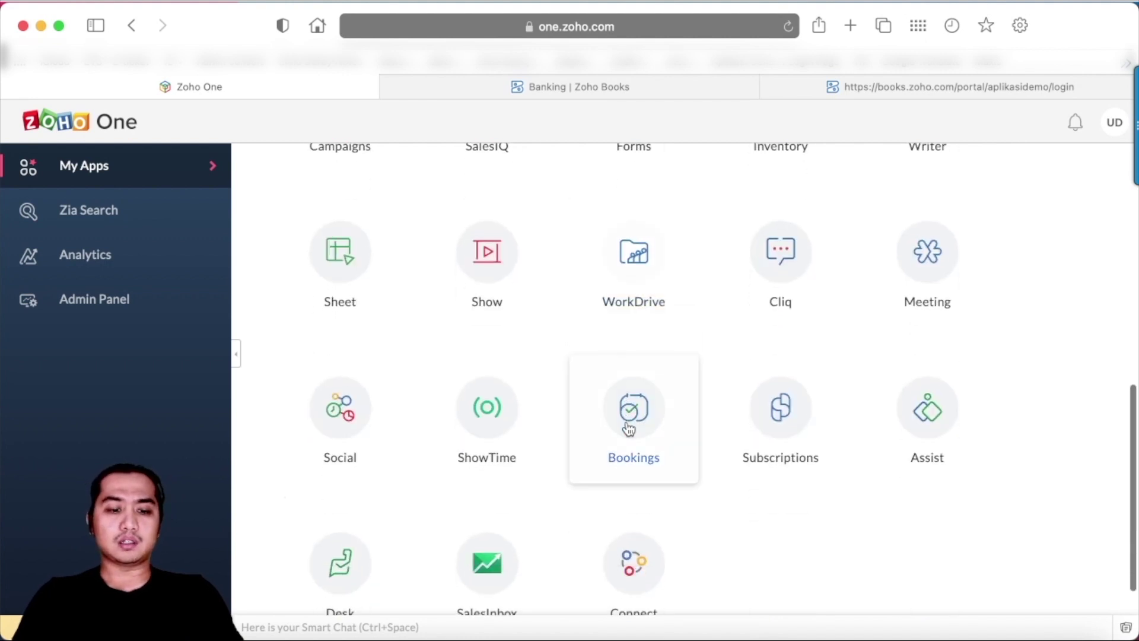
scroll(628, 428, up, 2)
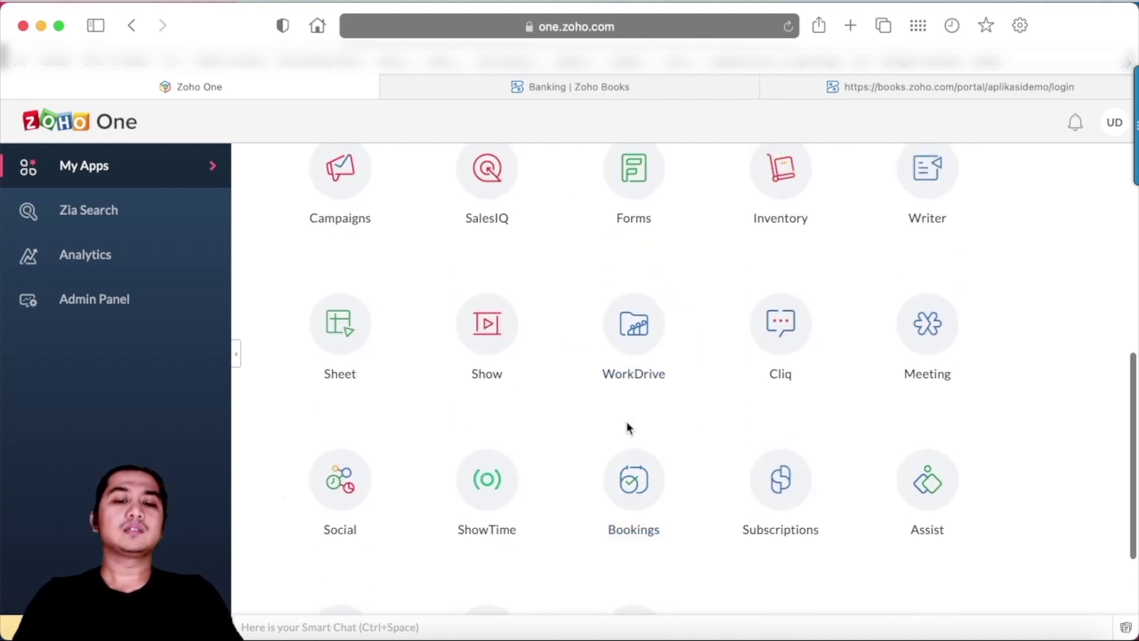
scroll(629, 429, down, 1)
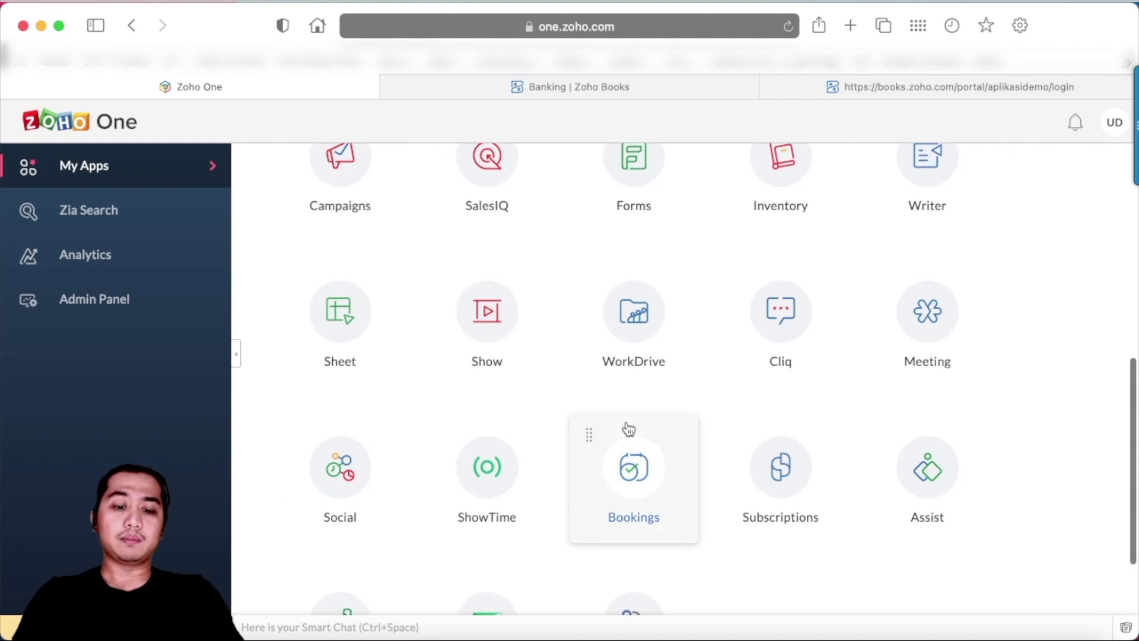
scroll(629, 429, up, 2)
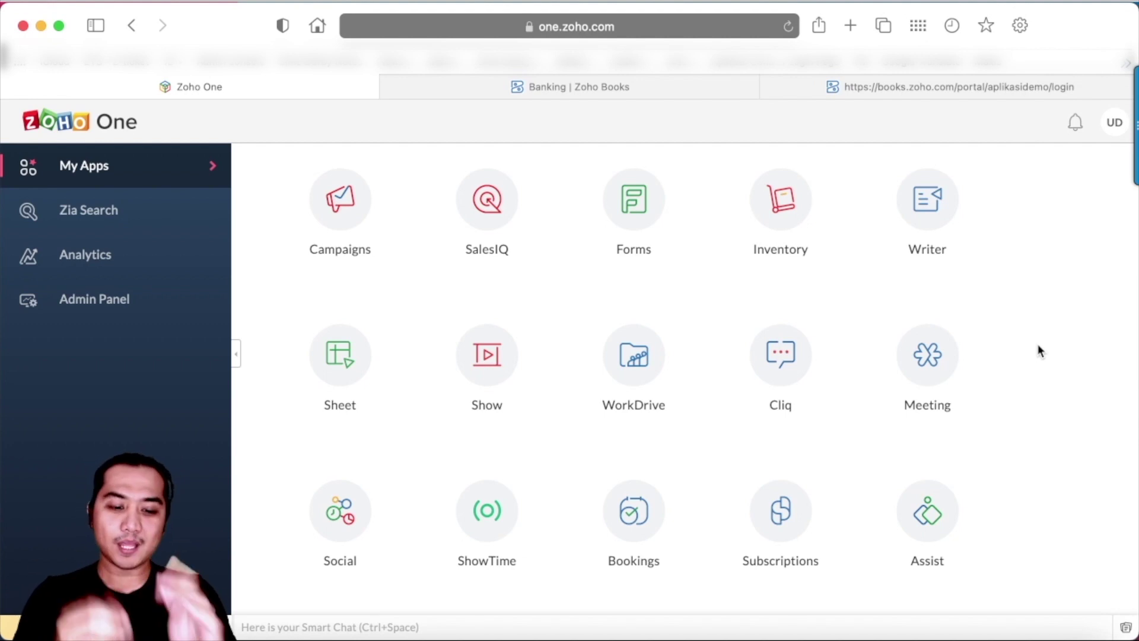
Step: Switch to the 'Banking | Zoho Books' tab showing 45 uncategorized transactions
scroll(979, 350, down, 3)
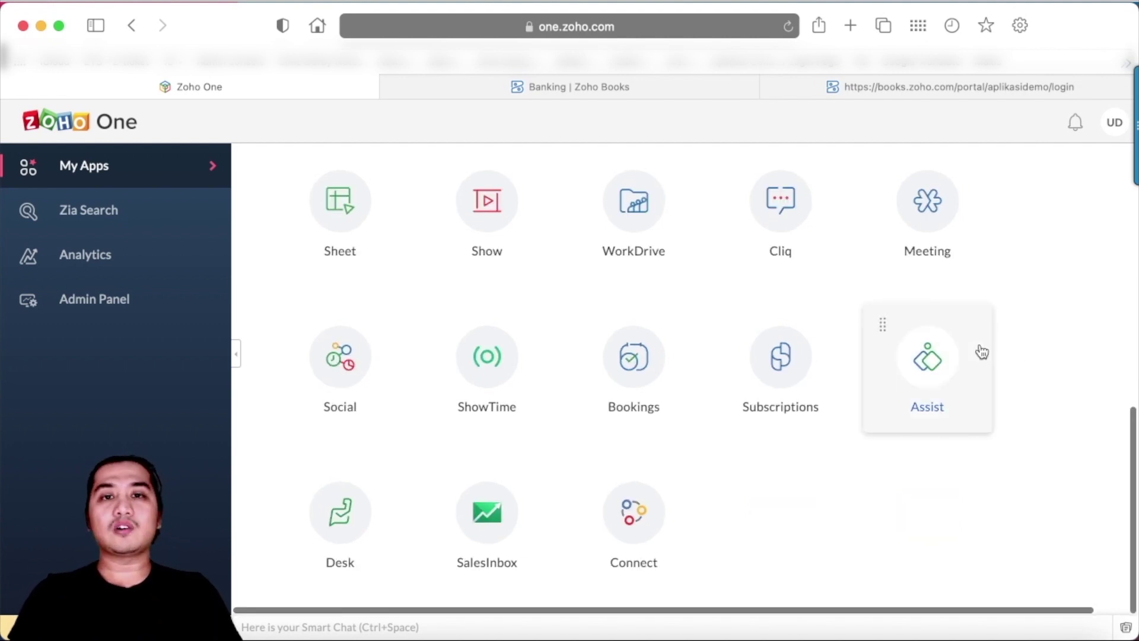
scroll(980, 351, up, 10)
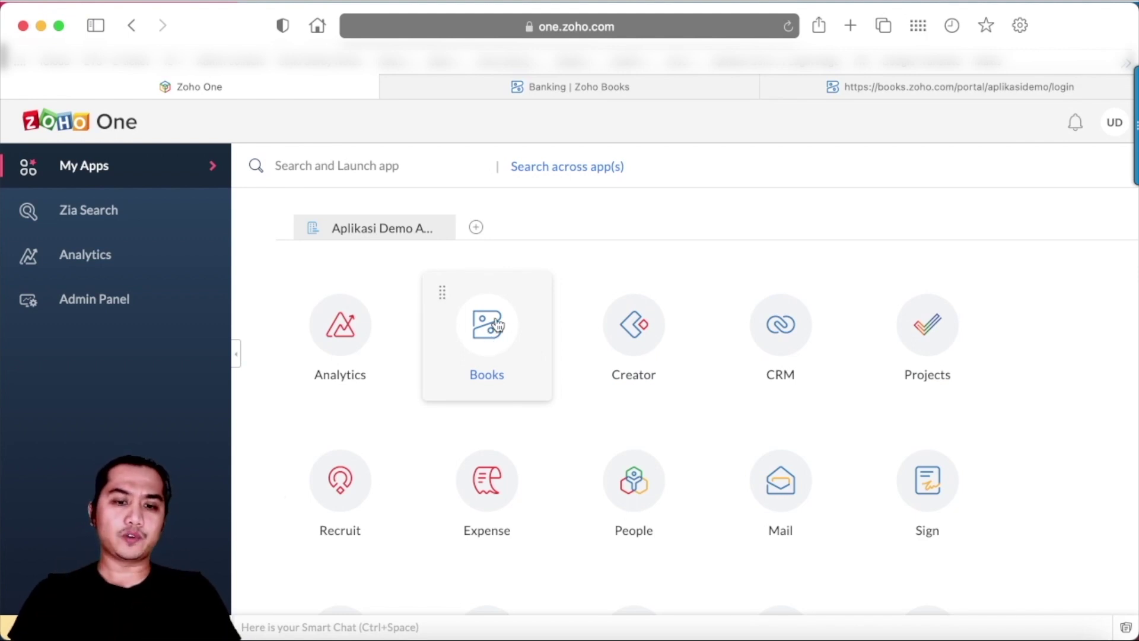
click(639, 87)
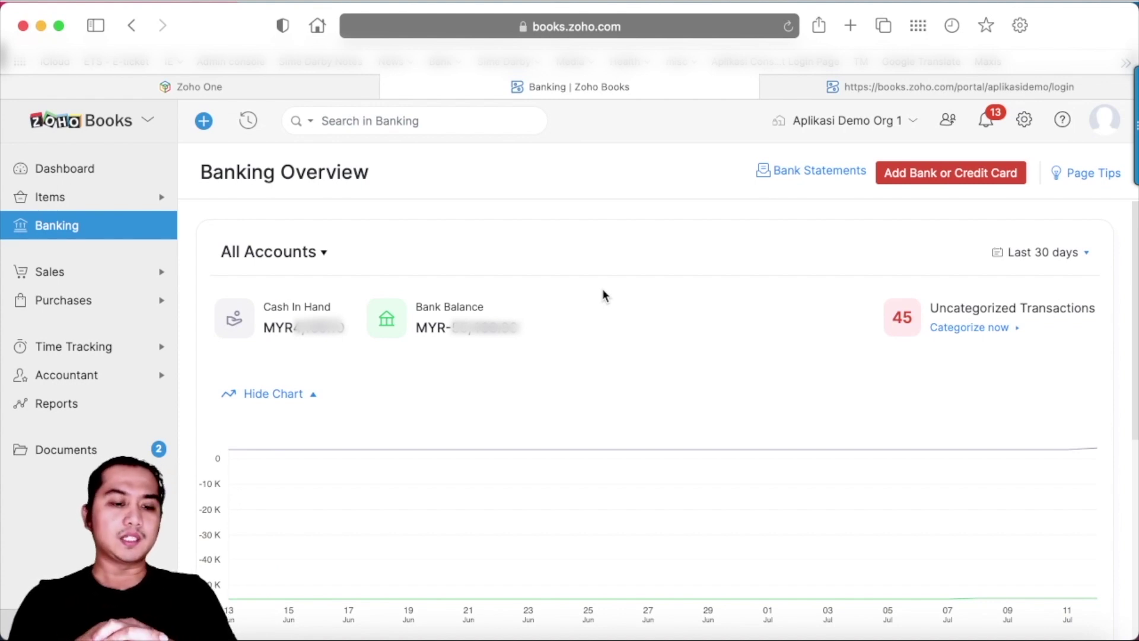
click(895, 178)
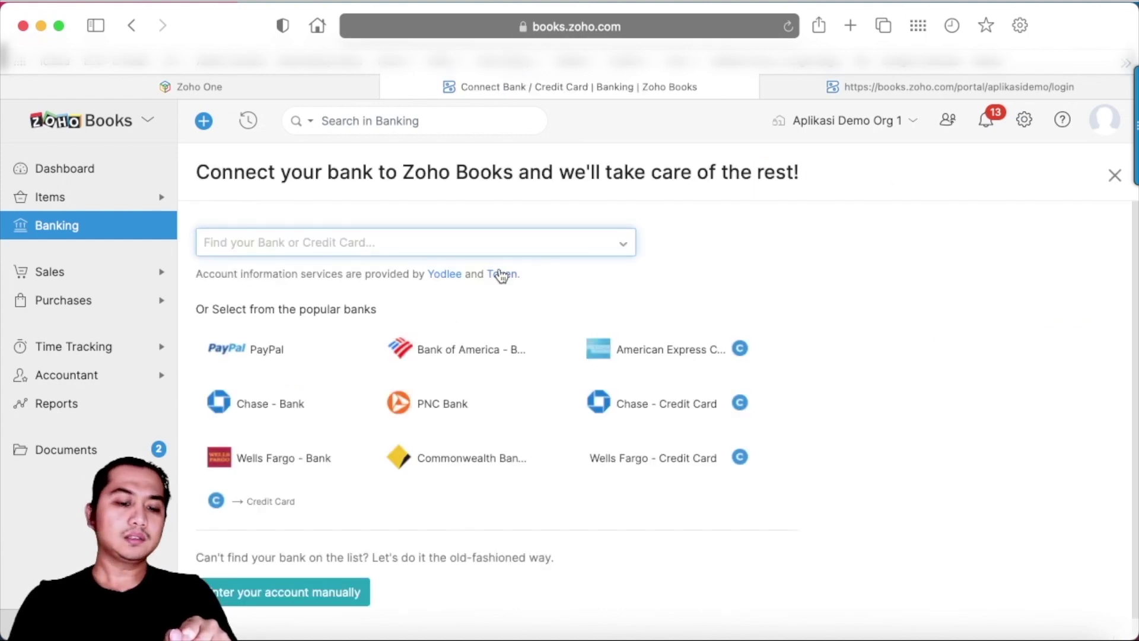
click(437, 244)
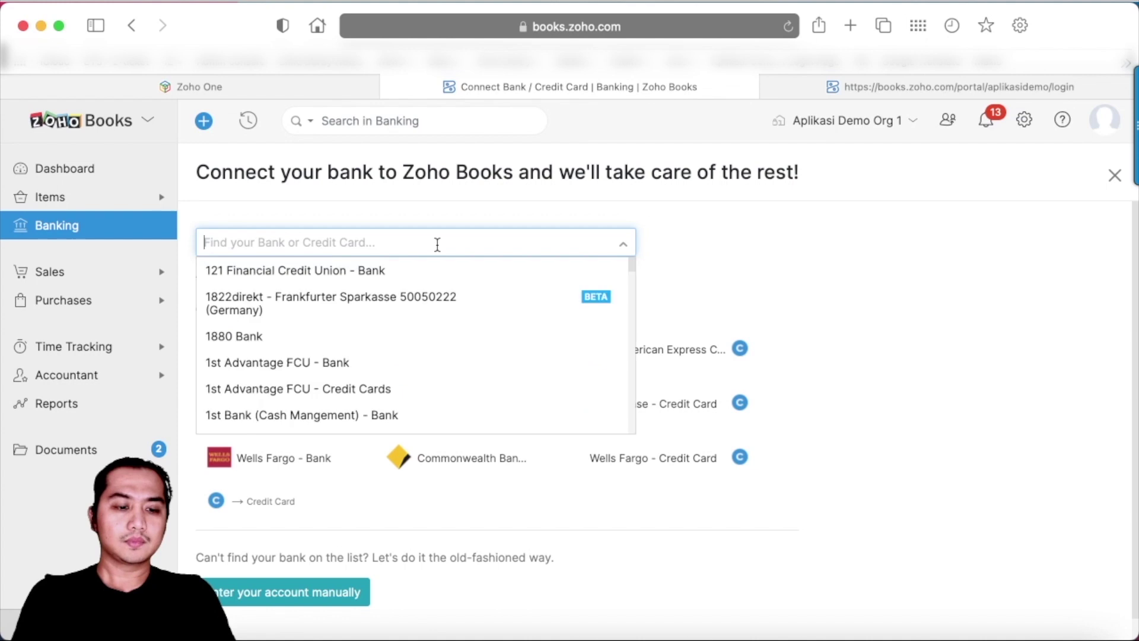
text(malaysia)
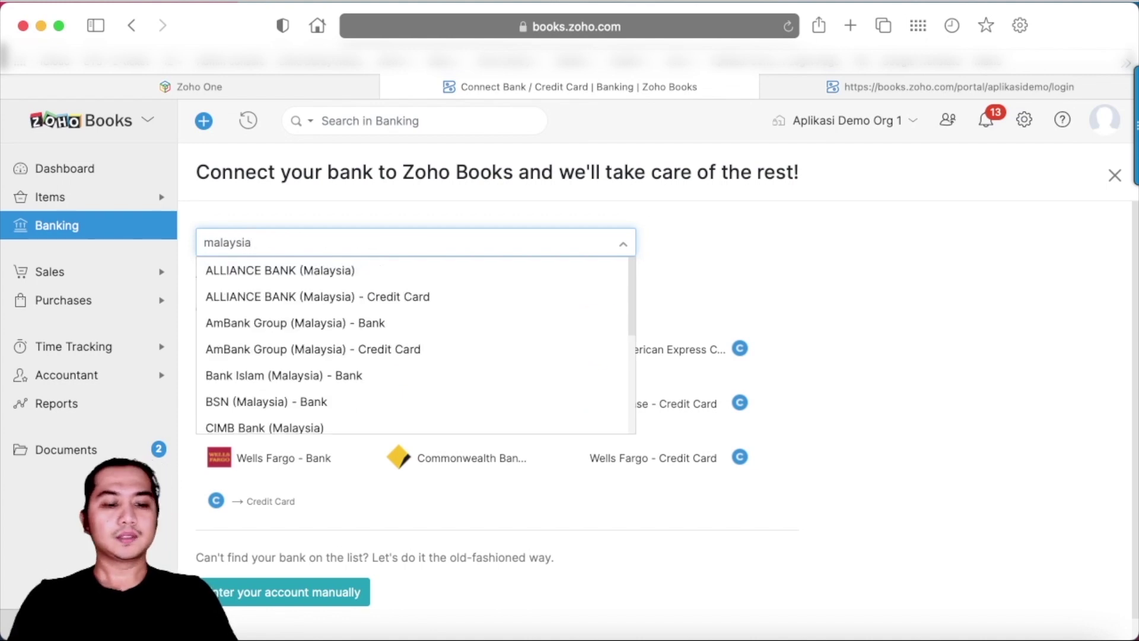
scroll(419, 309, down, 5)
scroll(419, 306, down, 1)
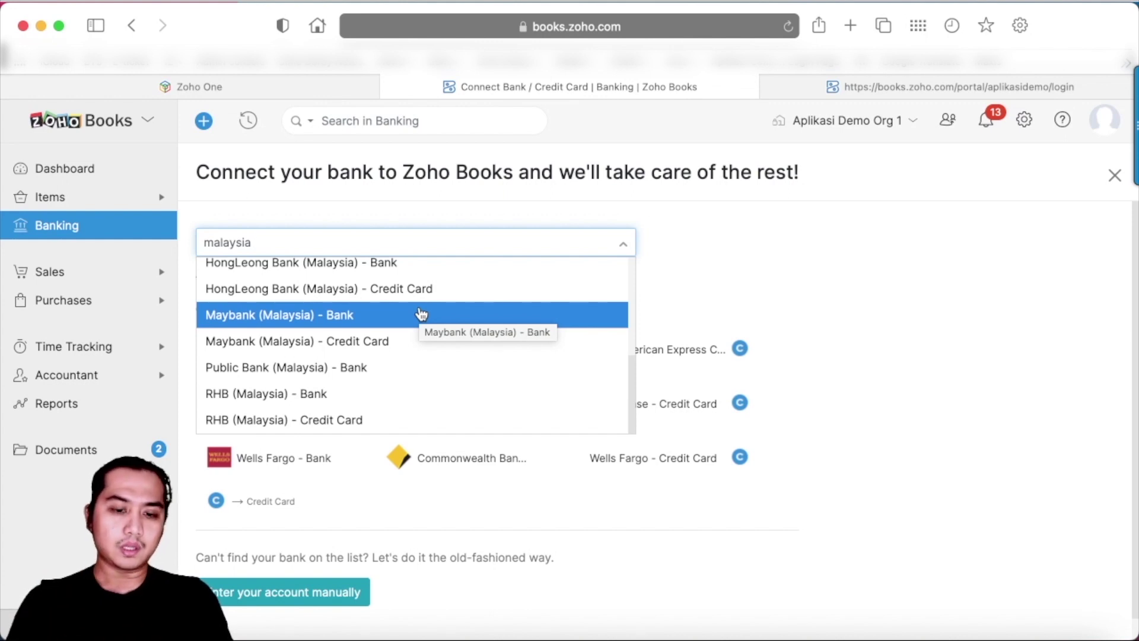
key(Up)
click(737, 267)
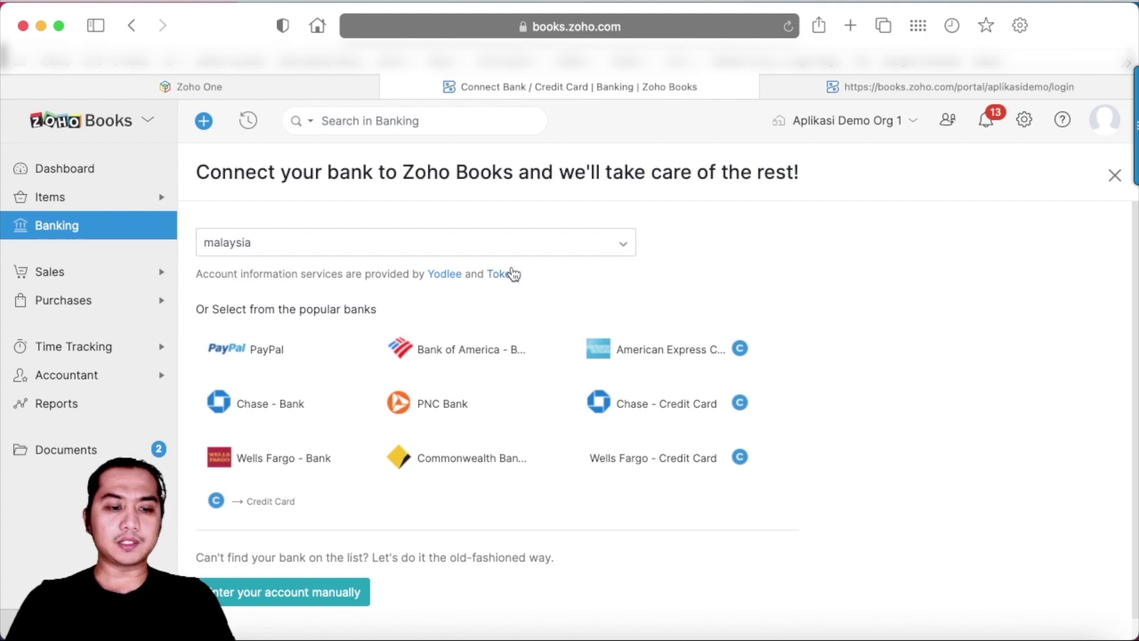
click(1115, 175)
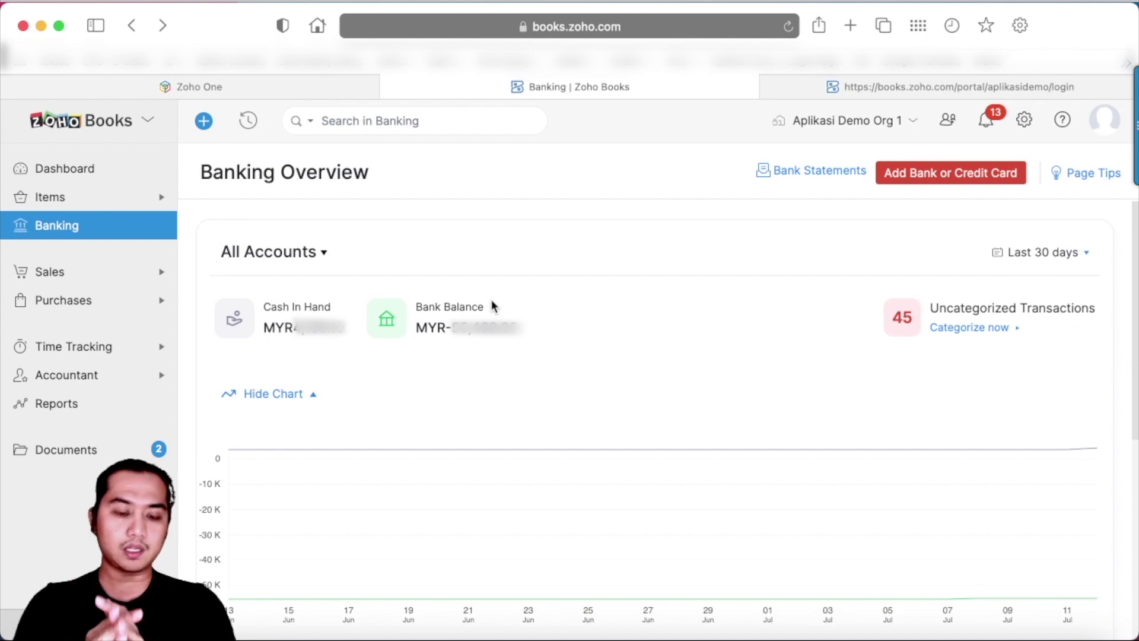
Step: Open the Savings Account with its 45 uncategorized bank-feed transactions
scroll(518, 344, down, 6)
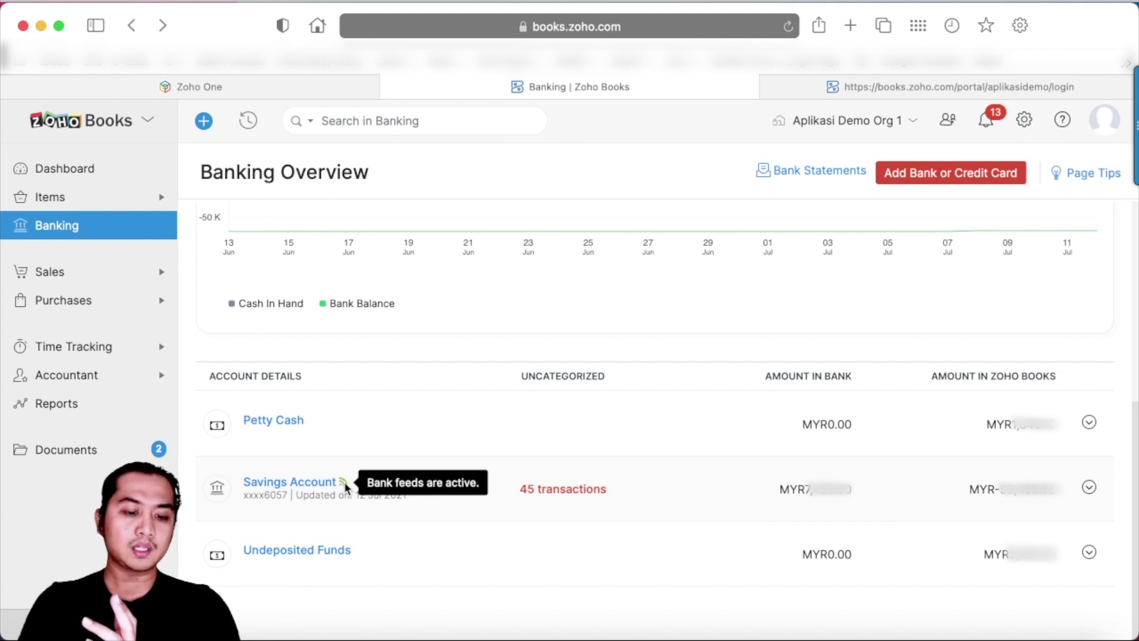
click(293, 485)
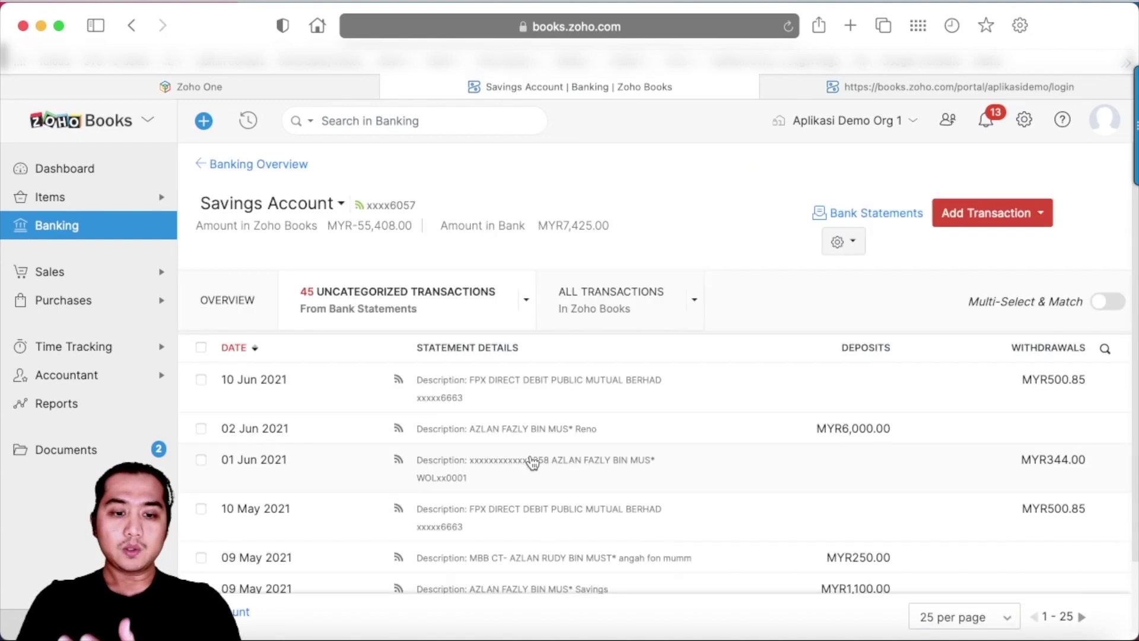
scroll(532, 462, down, 1)
scroll(533, 462, down, 10)
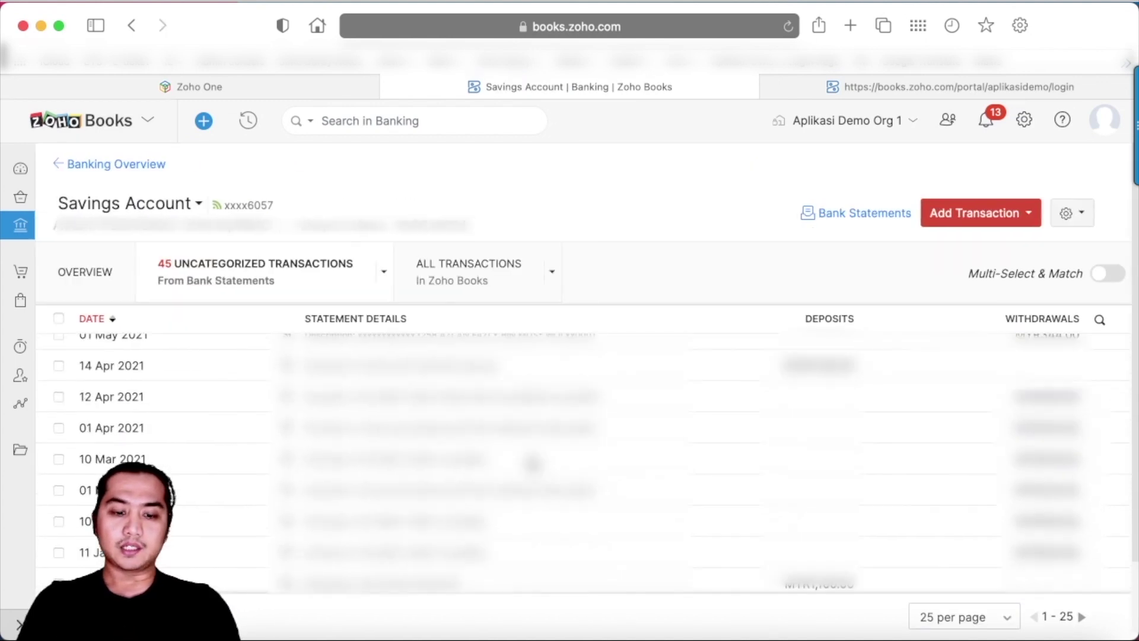
scroll(532, 462, up, 10)
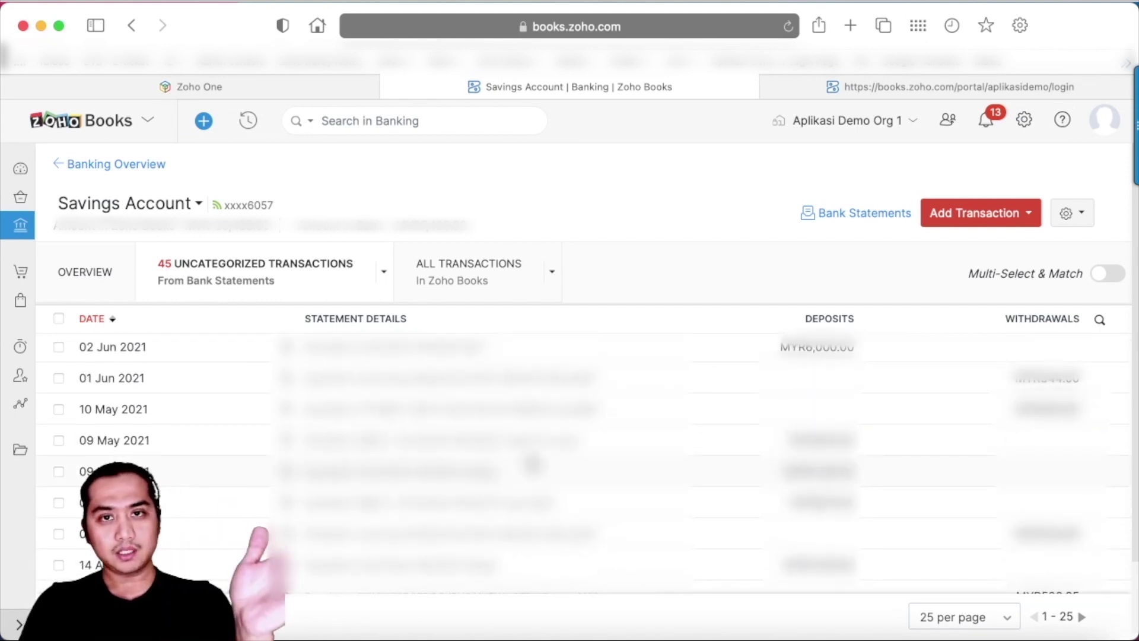
scroll(532, 462, down, 8)
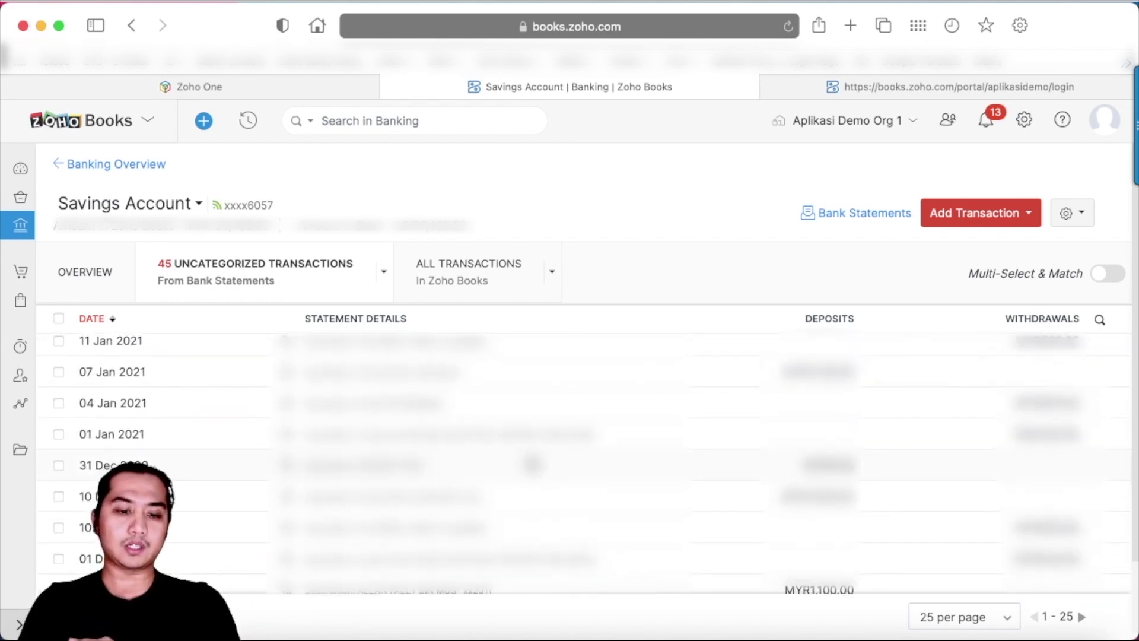
scroll(532, 463, down, 2)
scroll(532, 463, up, 6)
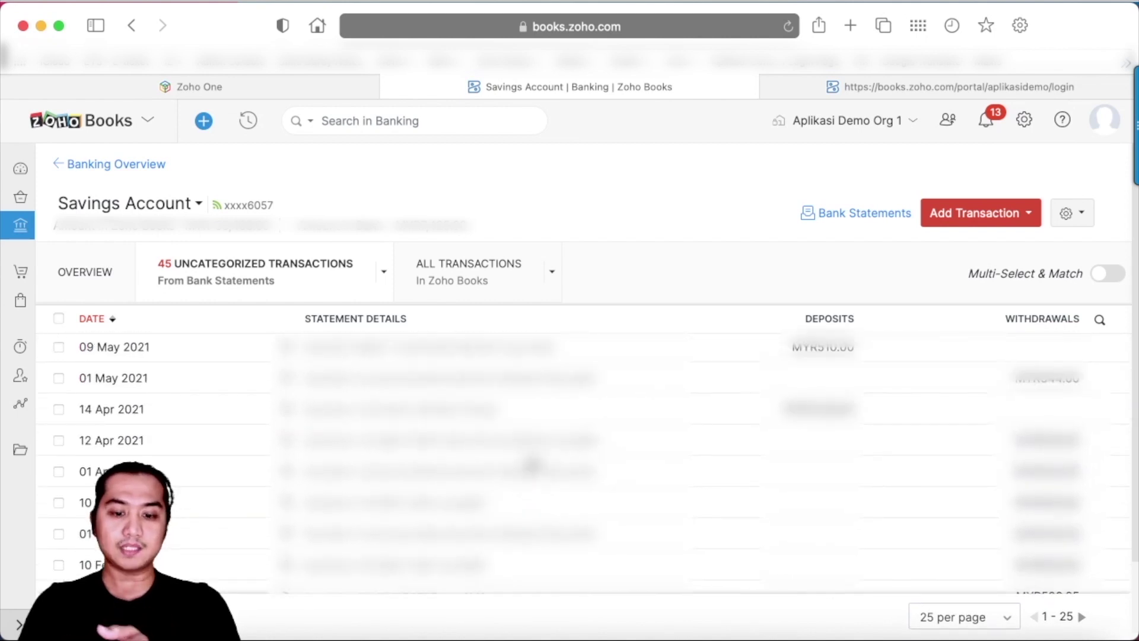
scroll(532, 463, up, 3)
scroll(526, 455, down, 10)
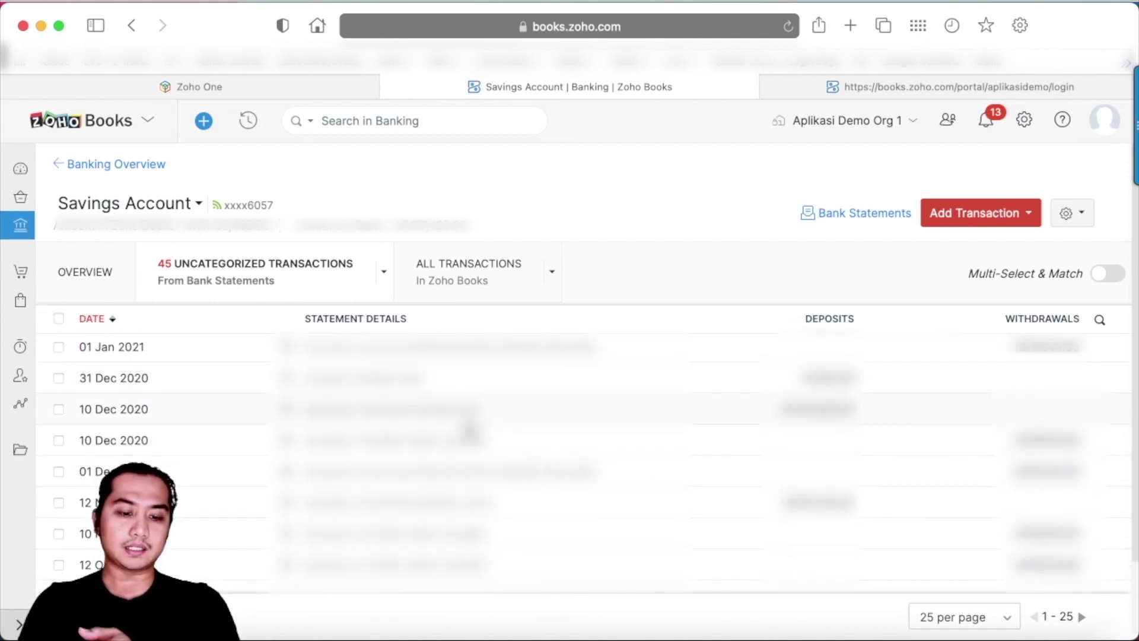
click(469, 424)
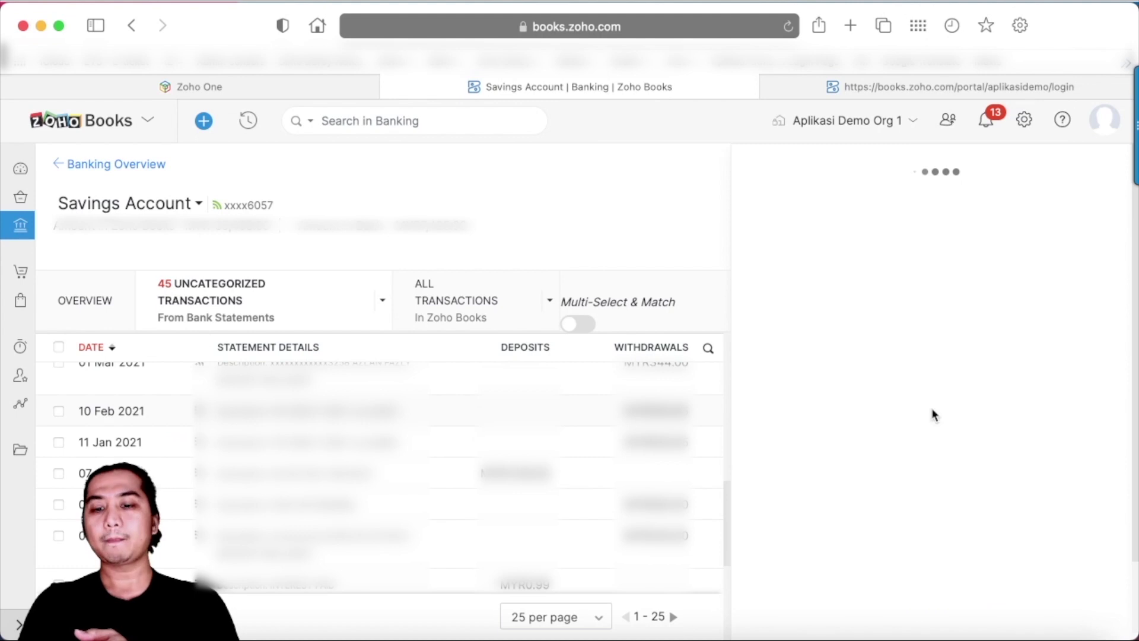
Step: Look through the Possible Matches list, then return to the all-accounts Banking Overview
scroll(891, 474, down, 5)
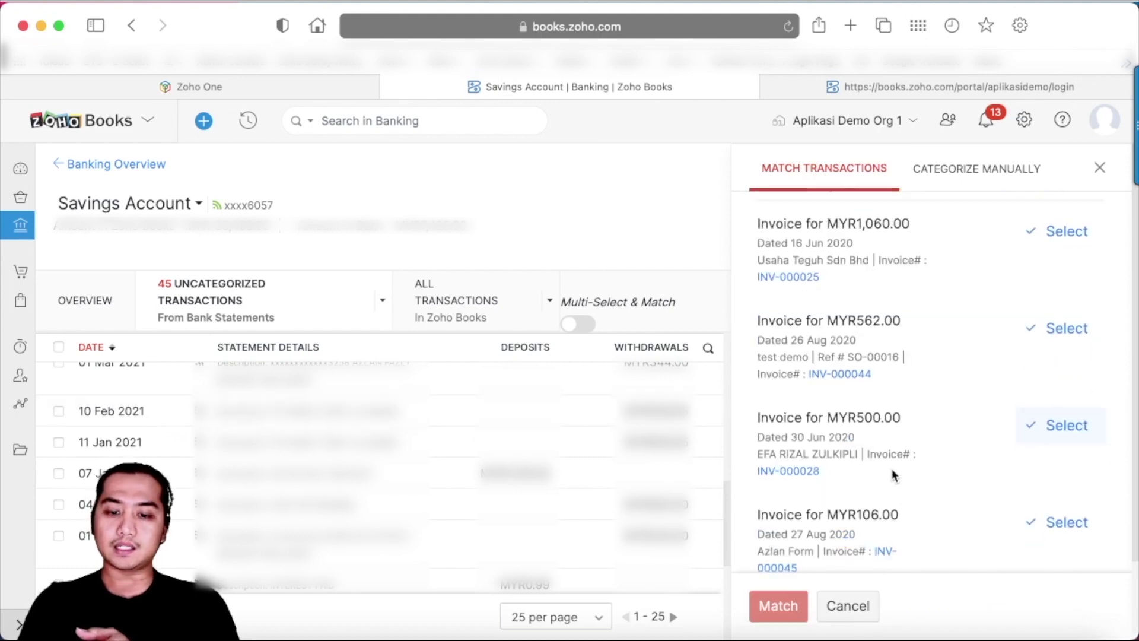
scroll(893, 474, down, 1)
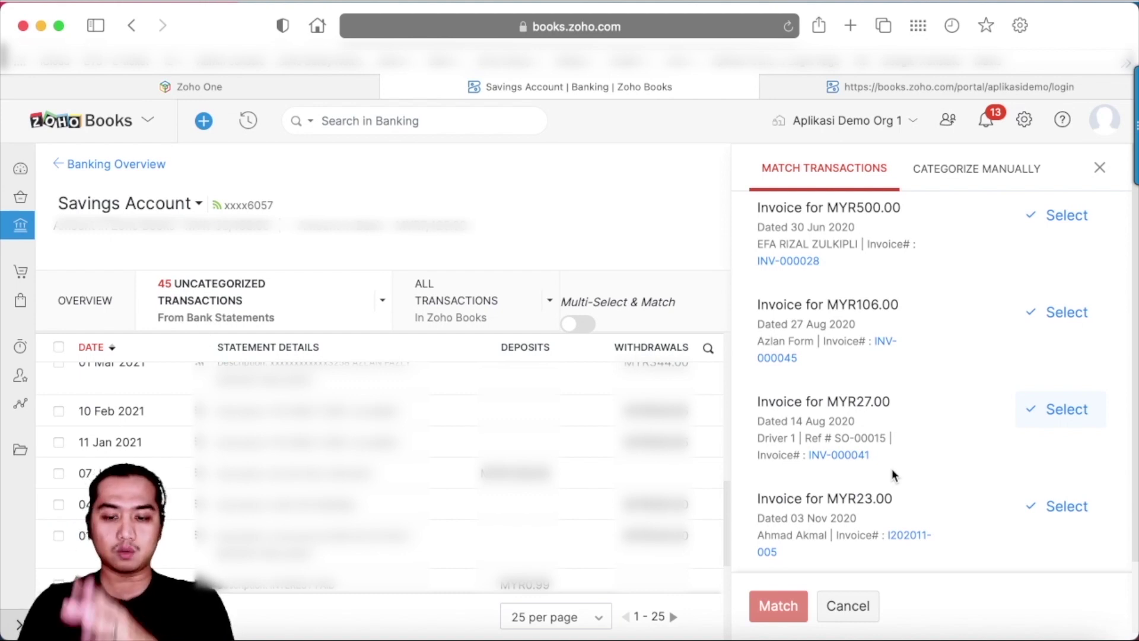
scroll(892, 474, up, 5)
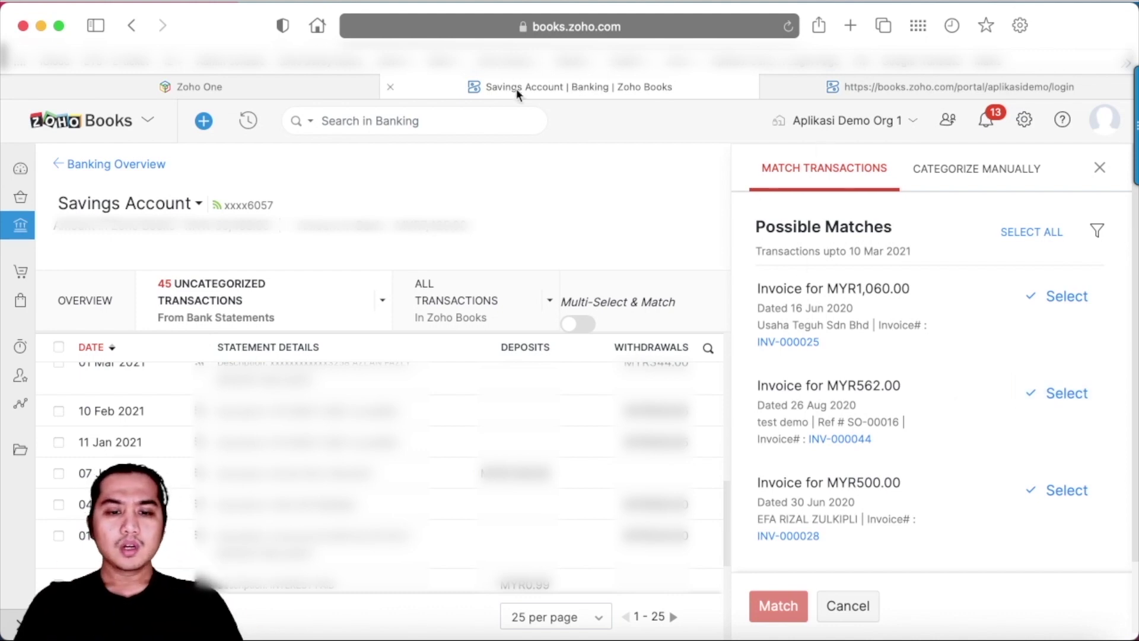
click(58, 164)
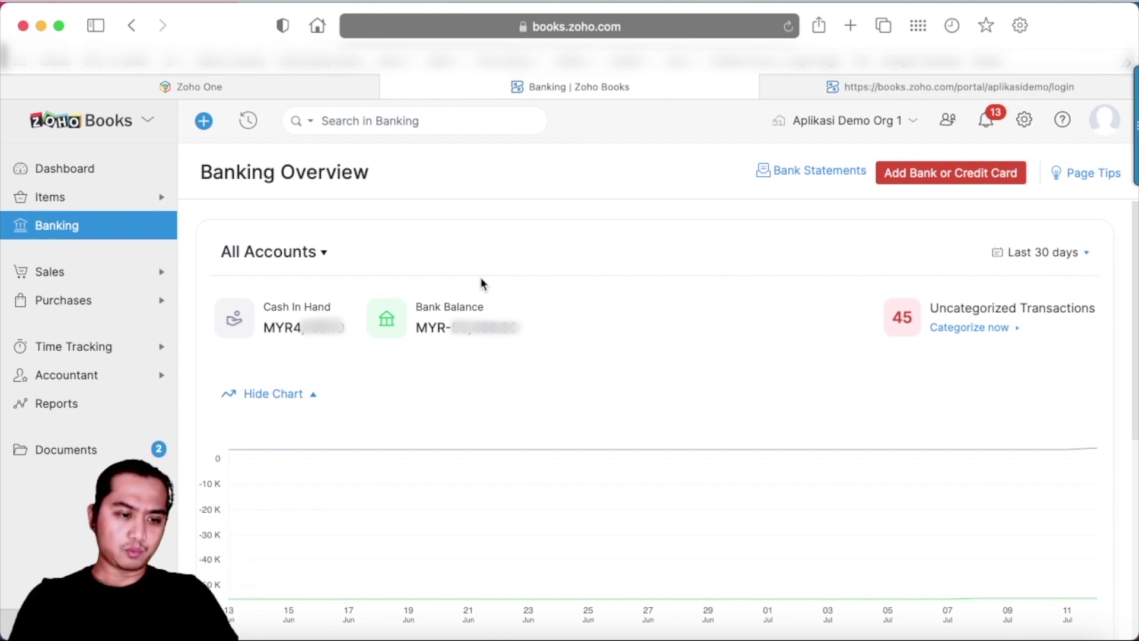
Step: Open paid invoice INV-000085 from Sales > Invoices and view its 180.00 journal
click(95, 274)
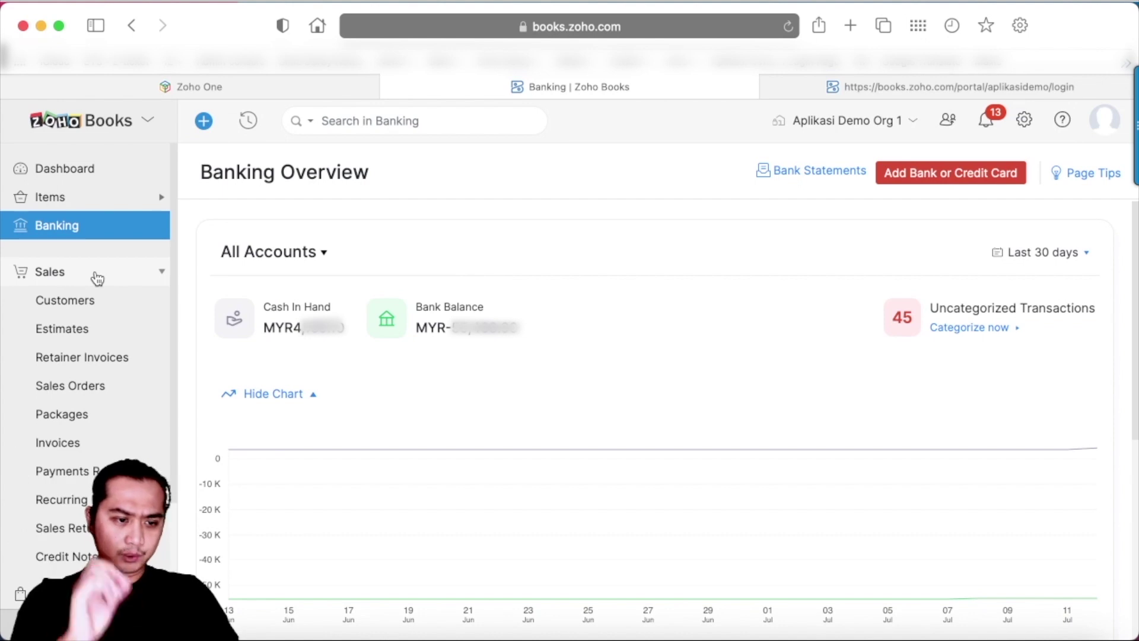
click(76, 445)
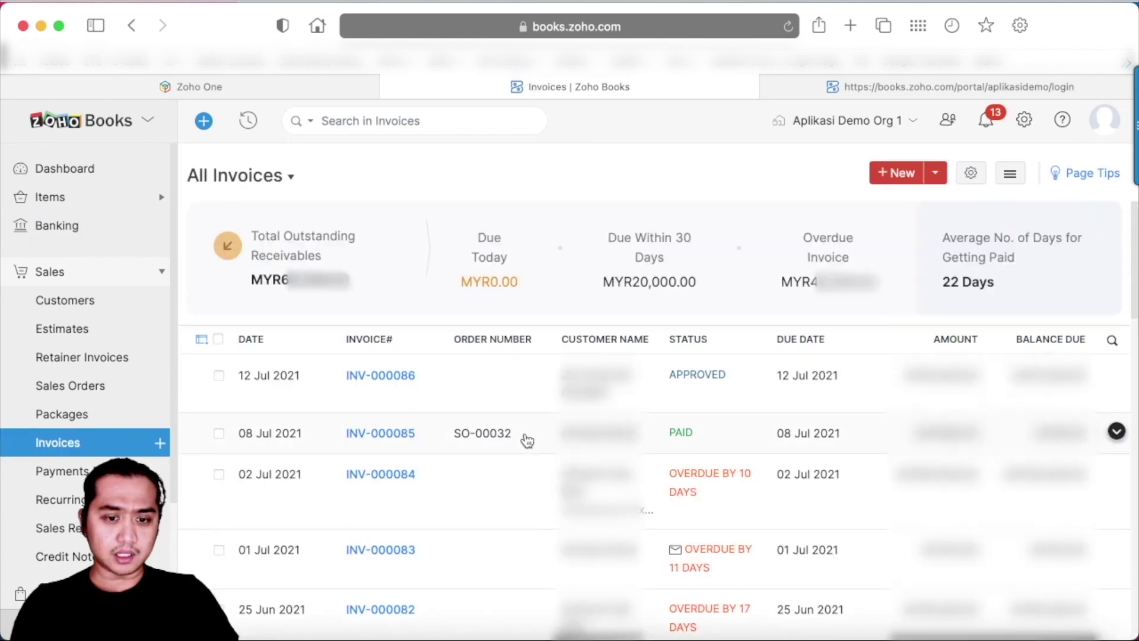
click(392, 427)
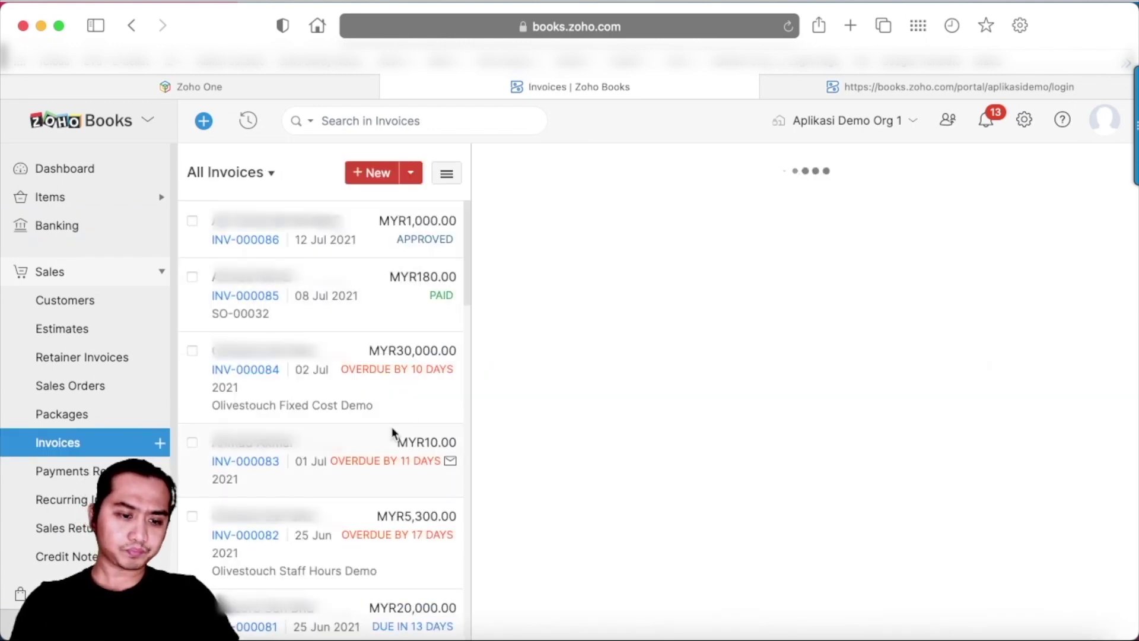
scroll(834, 381, down, 10)
scroll(834, 375, down, 3)
scroll(730, 503, down, 3)
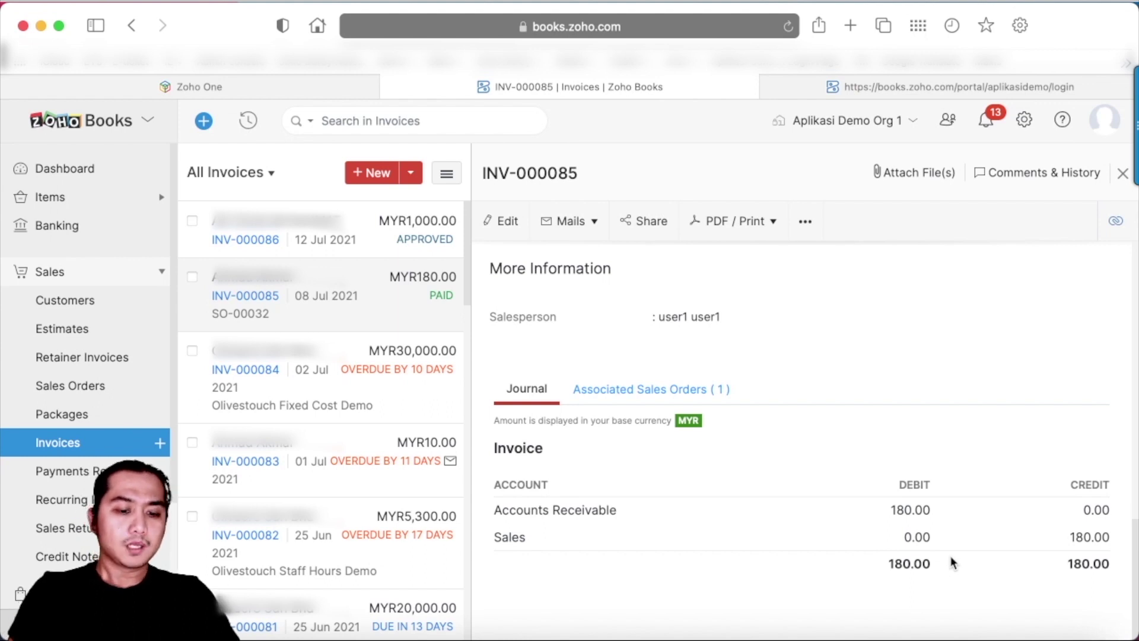
scroll(870, 419, up, 10)
scroll(872, 420, down, 5)
scroll(872, 420, down, 5)
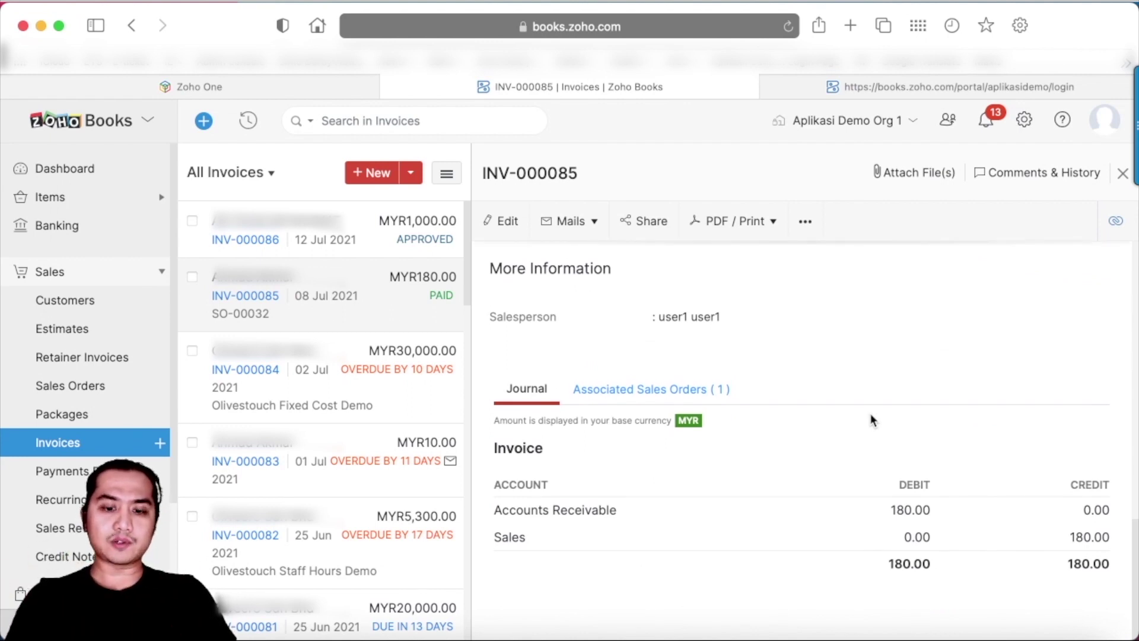
scroll(870, 420, up, 5)
scroll(870, 420, down, 5)
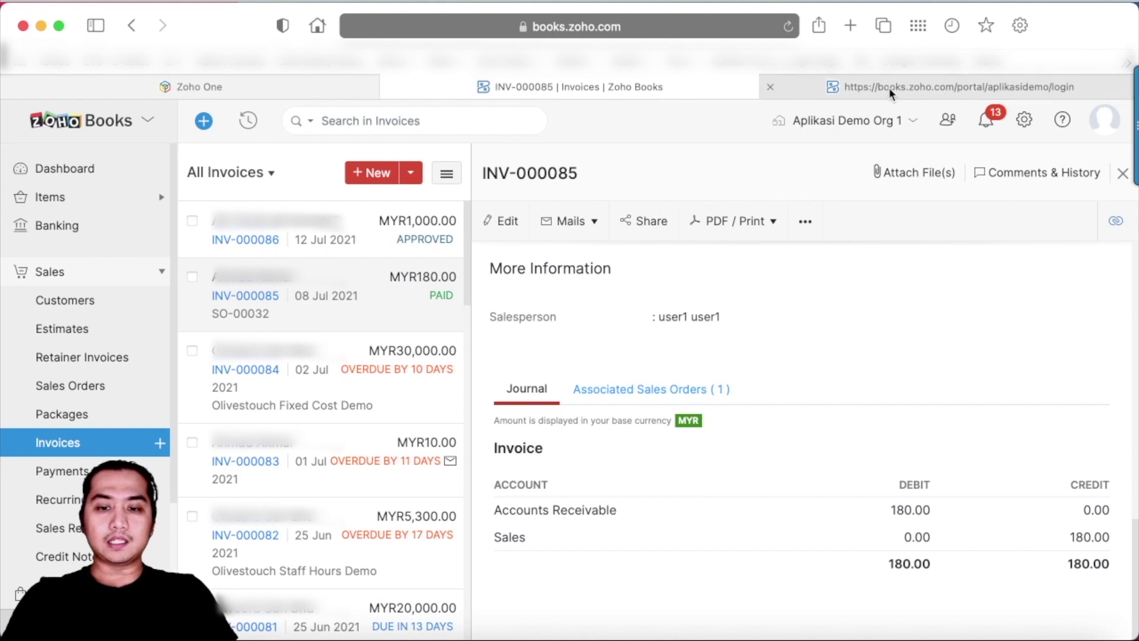
mouse_move(889, 87)
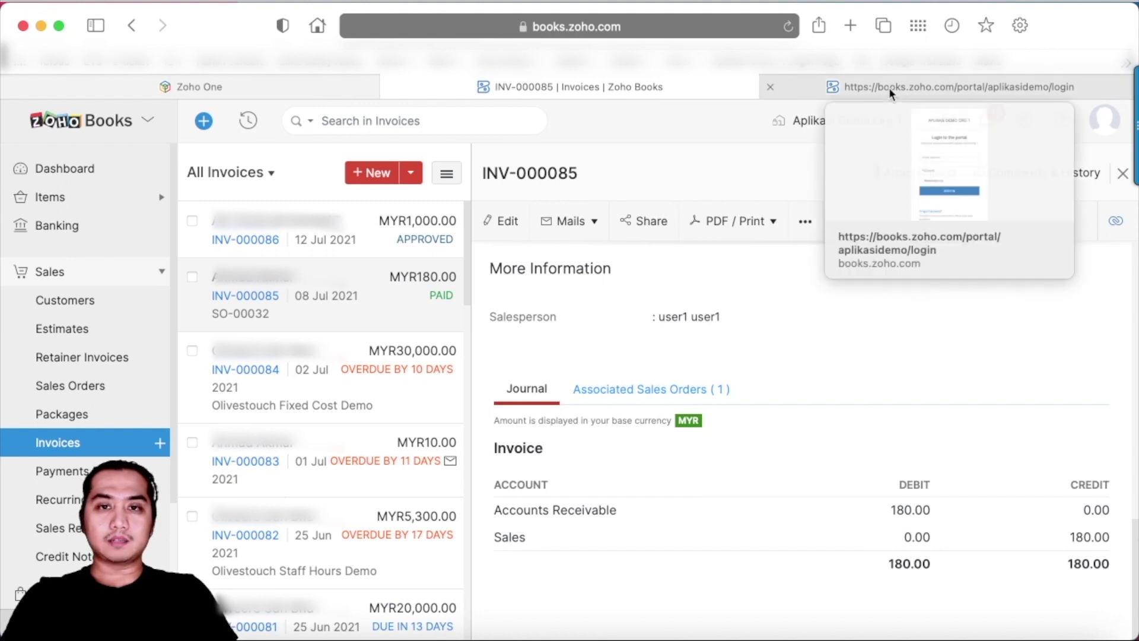
Step: Sign in to the Vendor Portal with the saved Safari autofill login
click(845, 87)
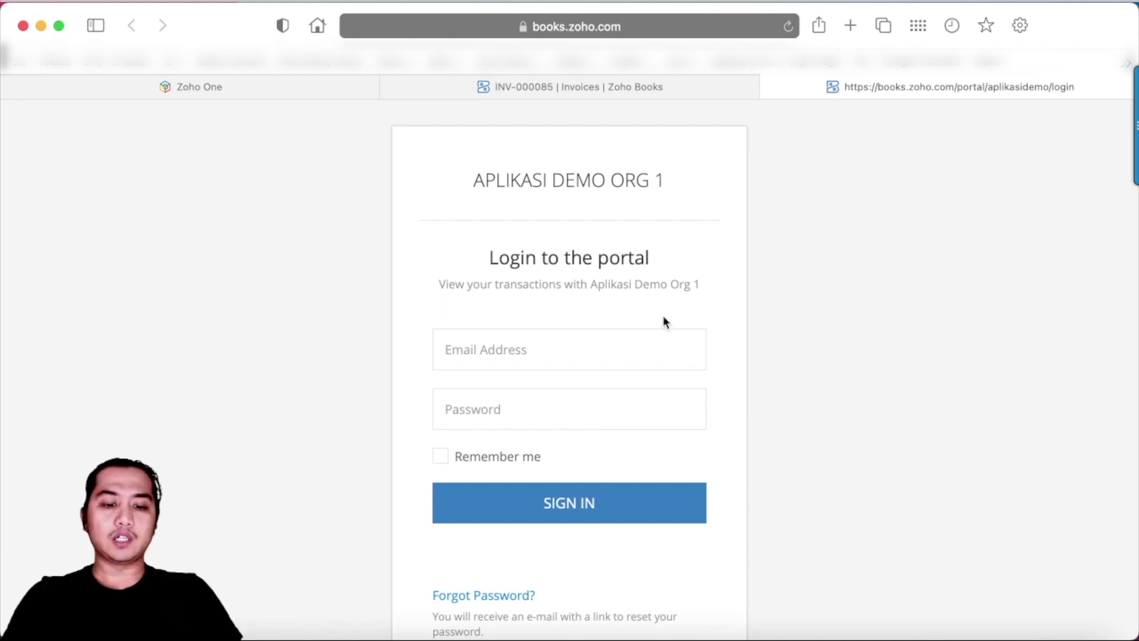
click(604, 338)
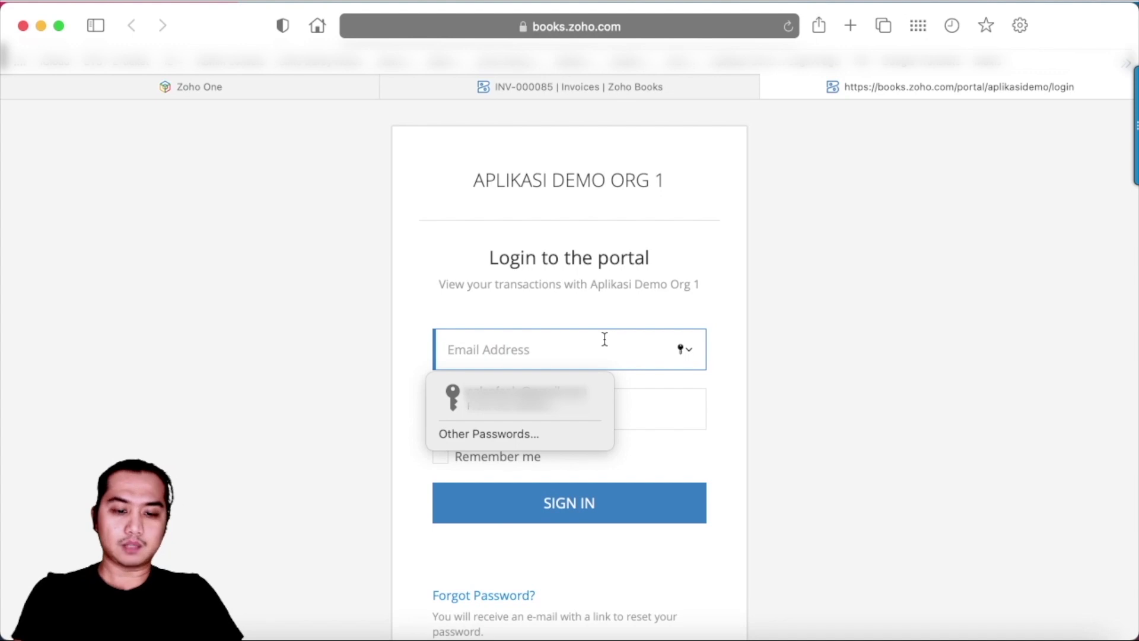
click(581, 392)
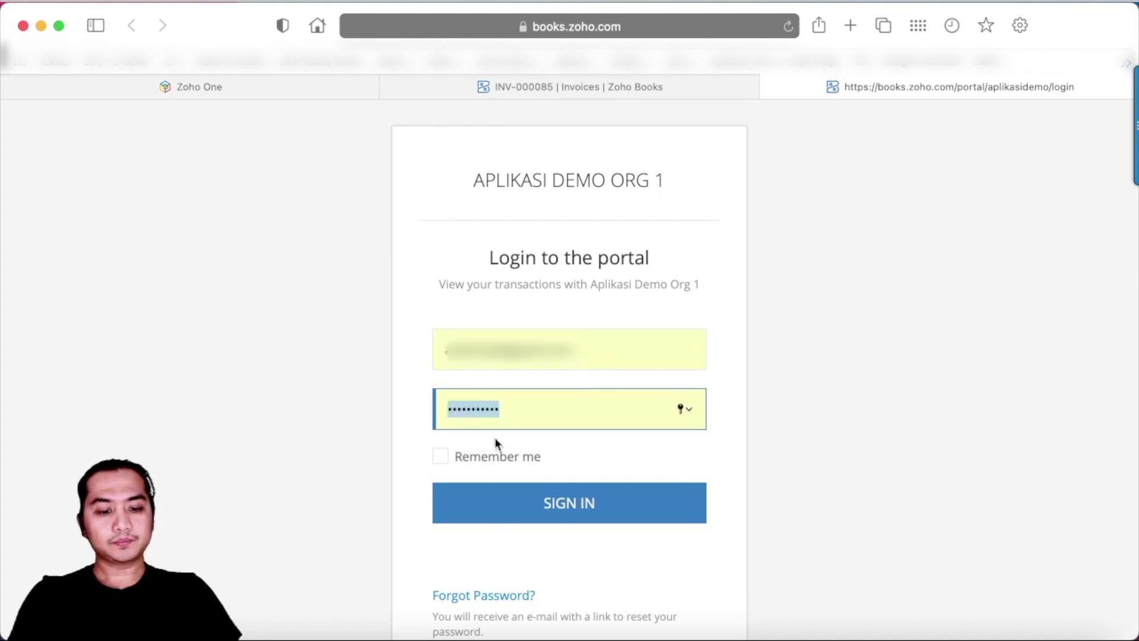
click(487, 503)
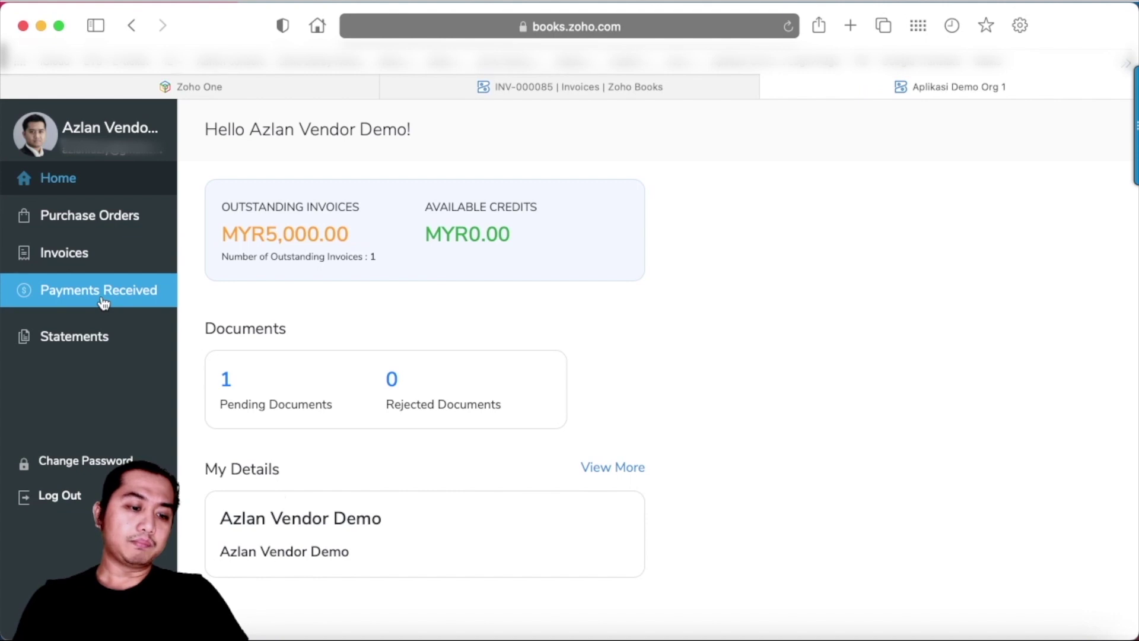
Step: Check the Statement of Accounts, then the uploaded documents showing INV-000076.pdf pending
click(94, 337)
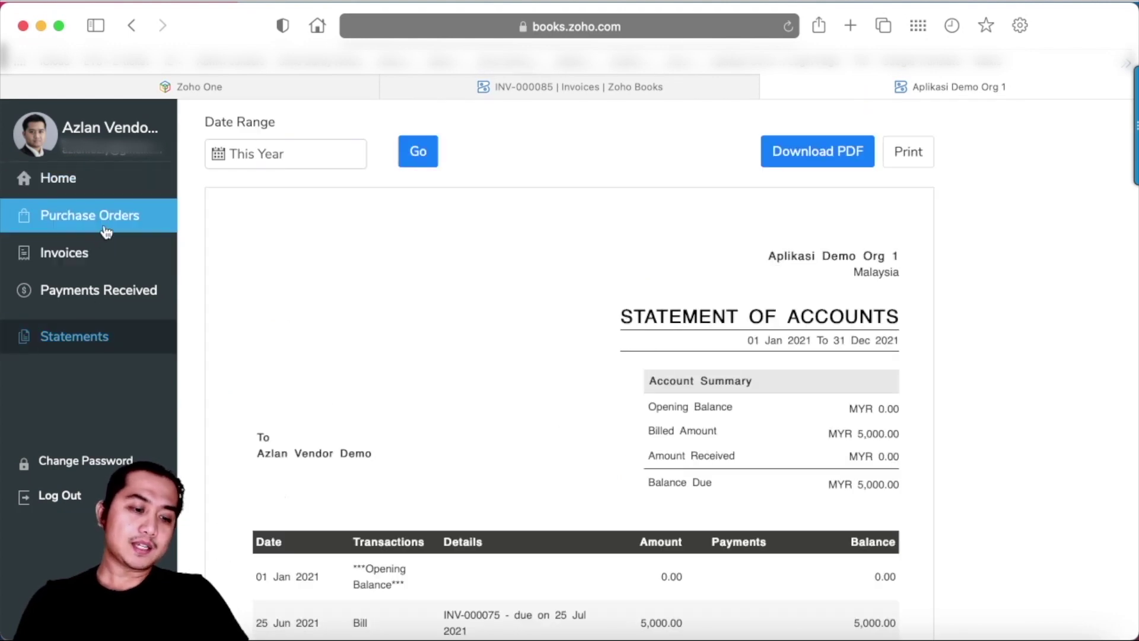
click(102, 254)
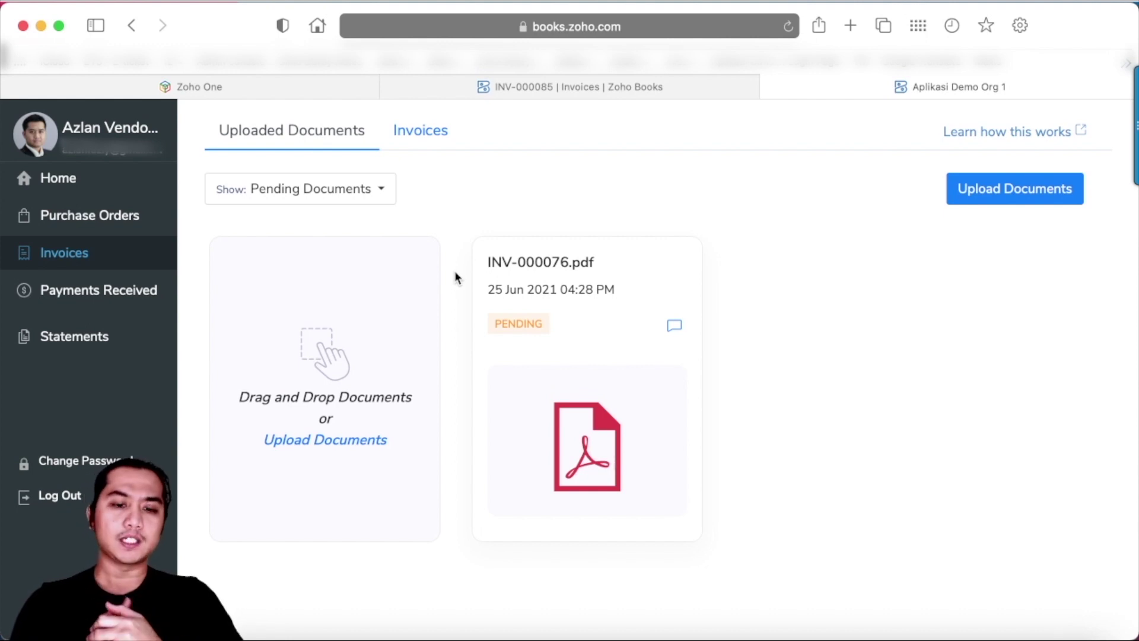
Step: Return to the 'INV-000085 | Invoices | Zoho Books' tab
click(618, 87)
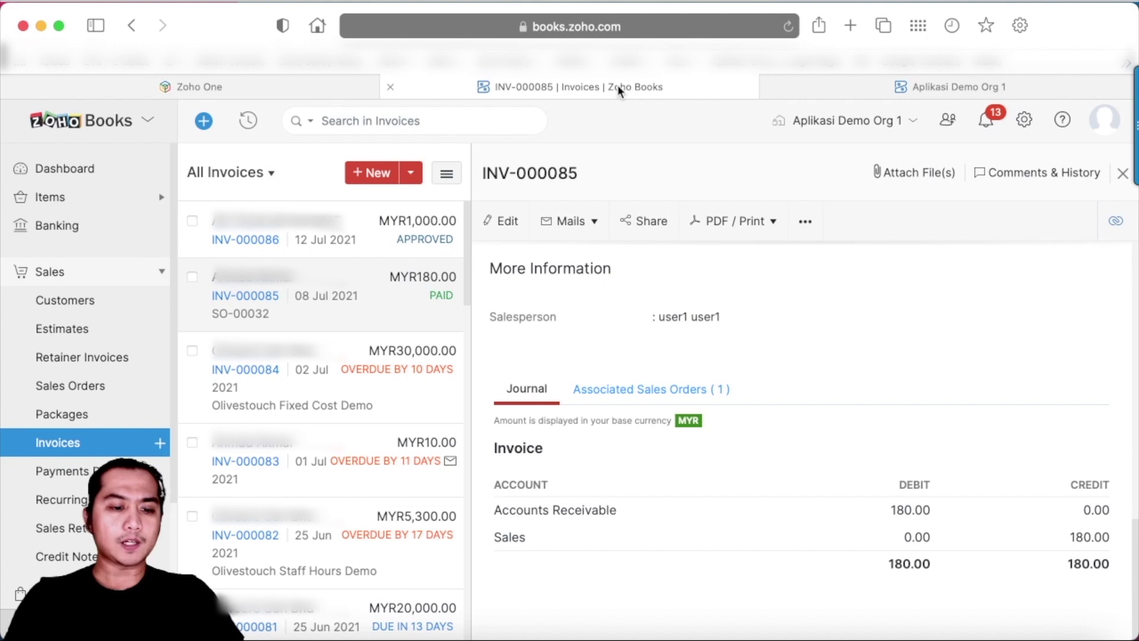